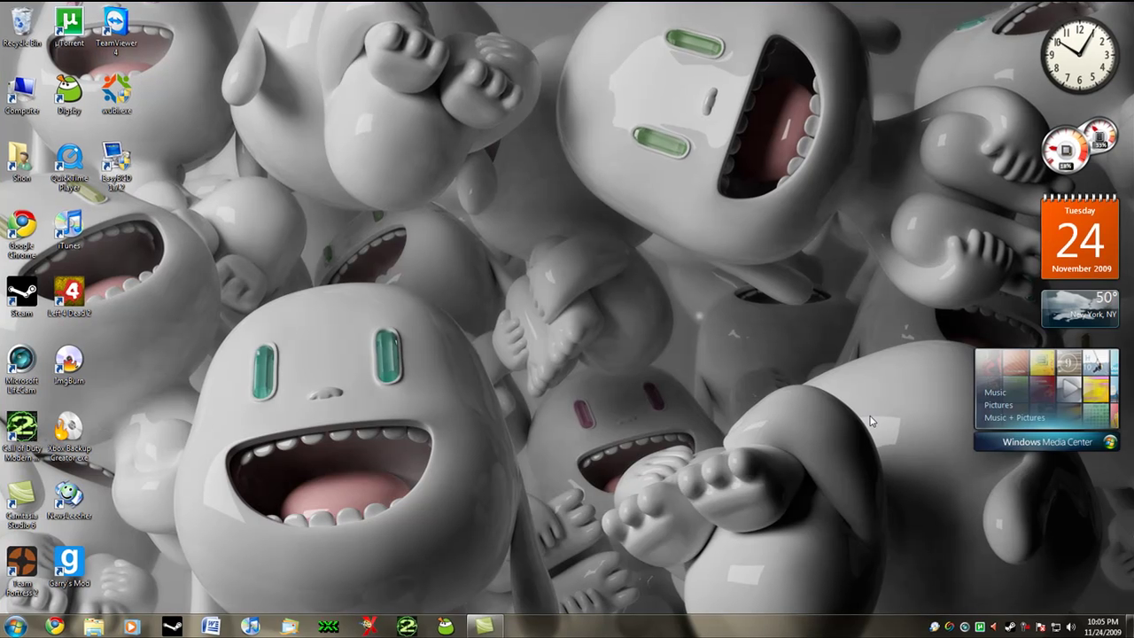
# Maximize Chrome, load ubuntu.com, and expand the alternative download options on the Download page
pyautogui.click(54, 627)
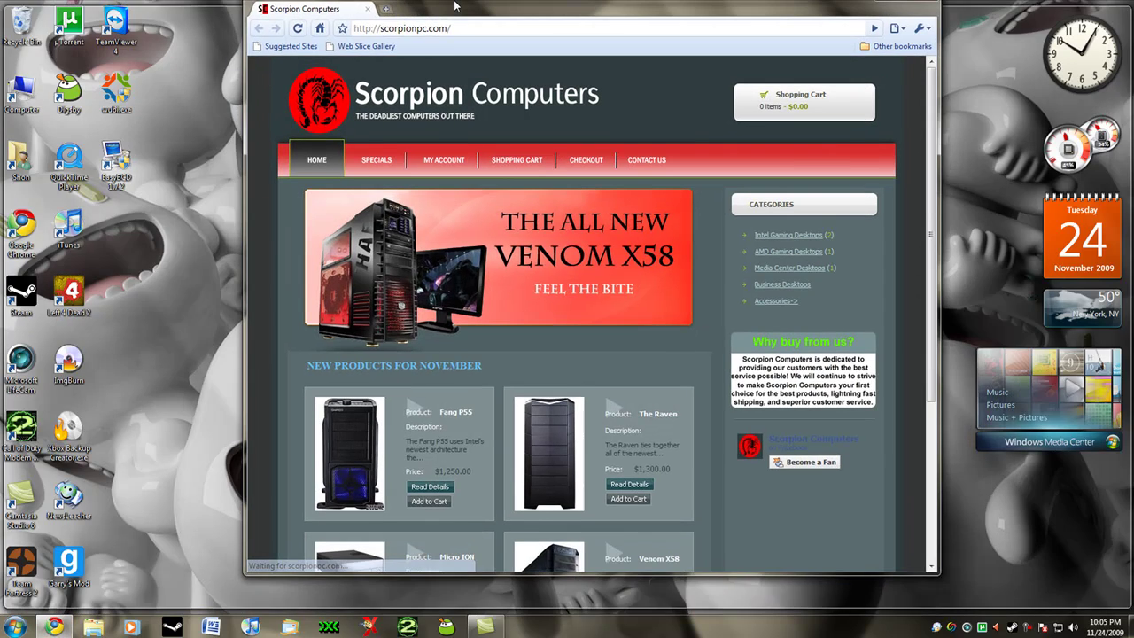
pyautogui.doubleClick(448, 29)
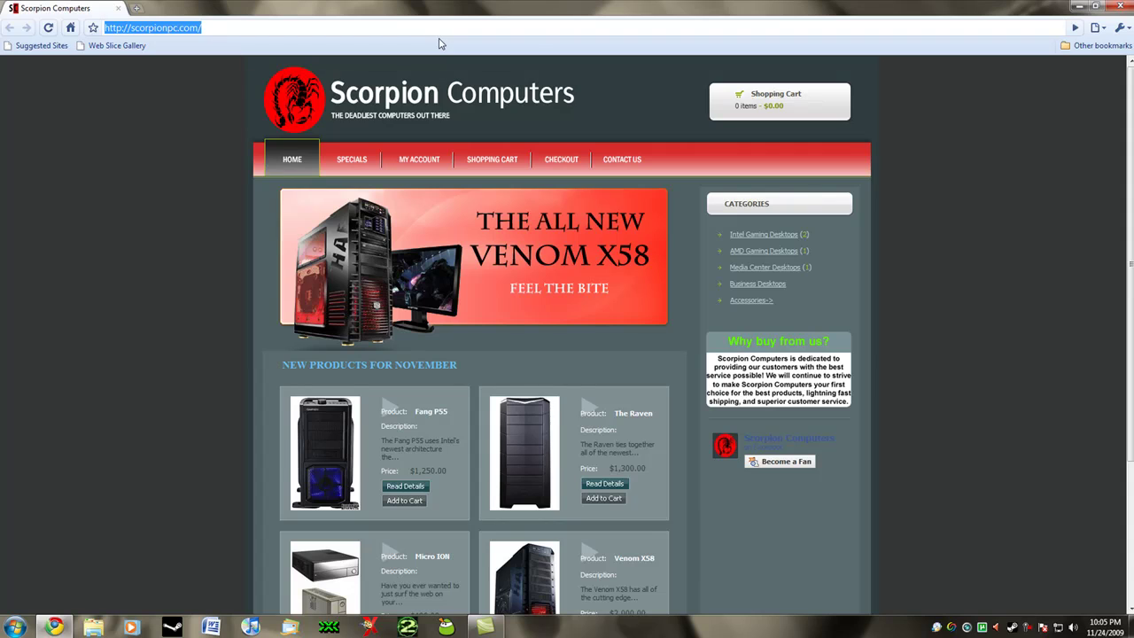
pyautogui.write('ubuntu.com')
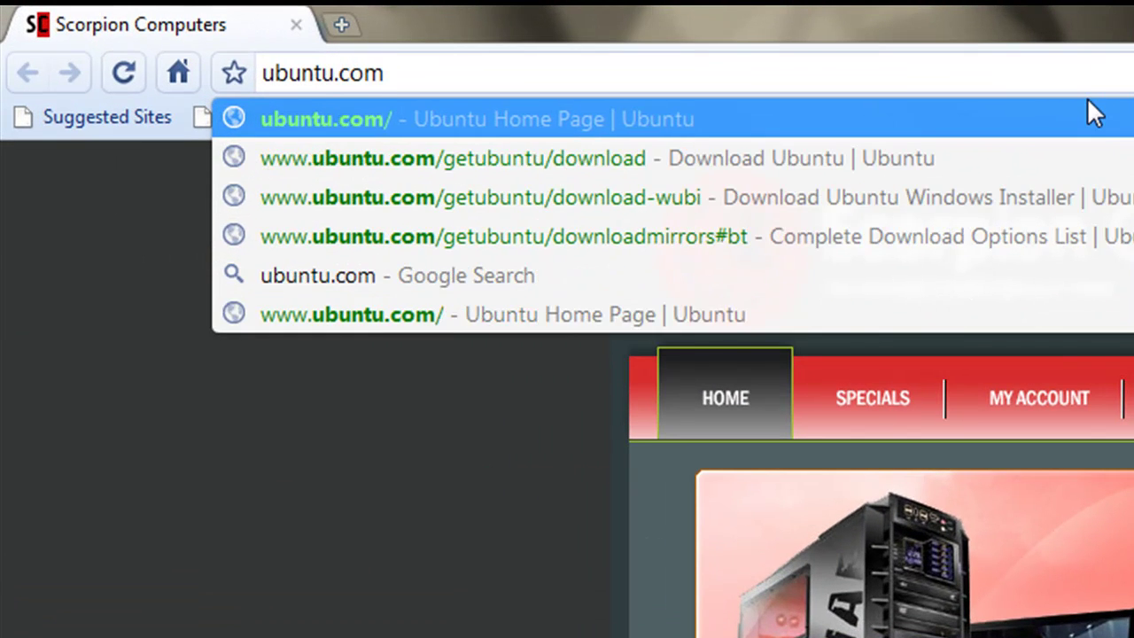
pyautogui.press('Return')
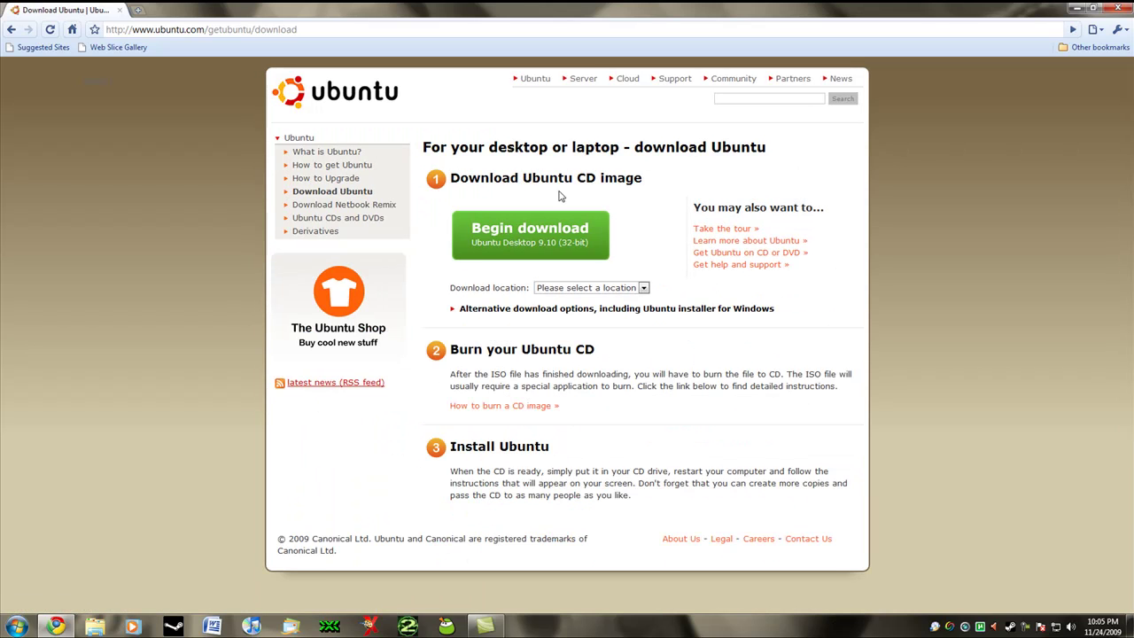
pyautogui.click(512, 310)
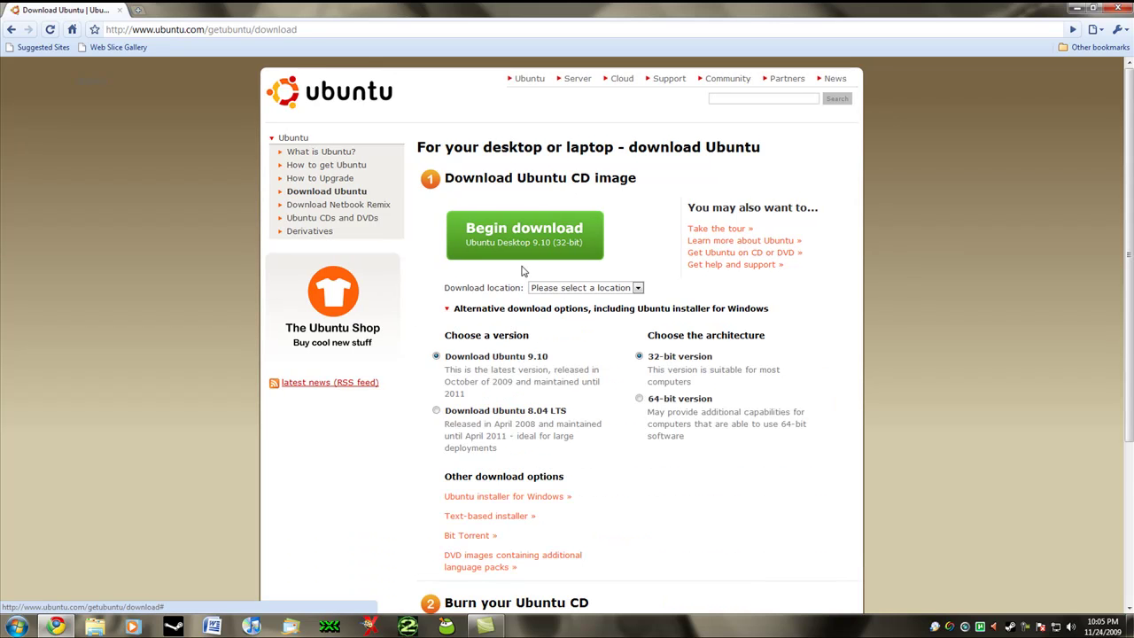
pyautogui.scroll(-1, 495, 319)
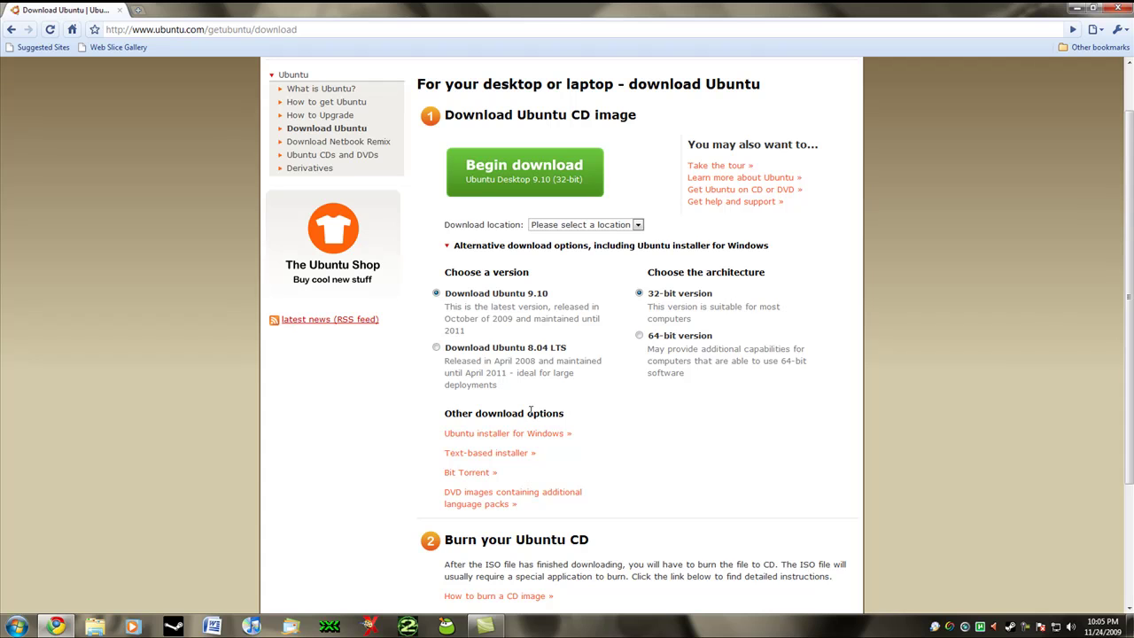
# Open the Ubuntu installer for Windows page, choose United States as download location, and save wubi.exe
pyautogui.click(492, 436)
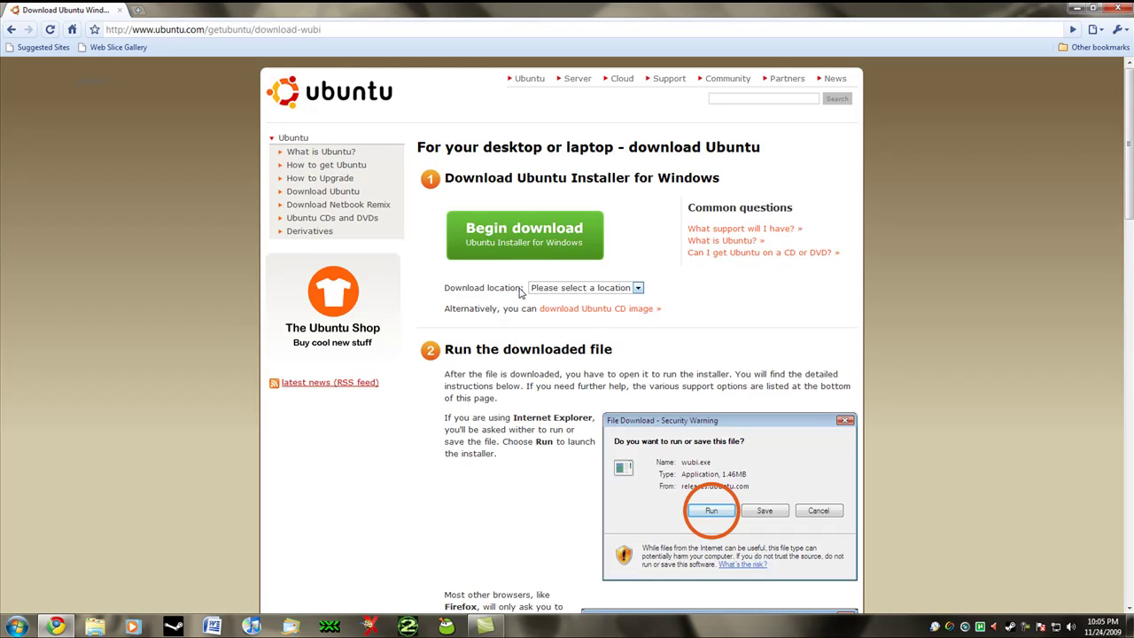
pyautogui.click(543, 291)
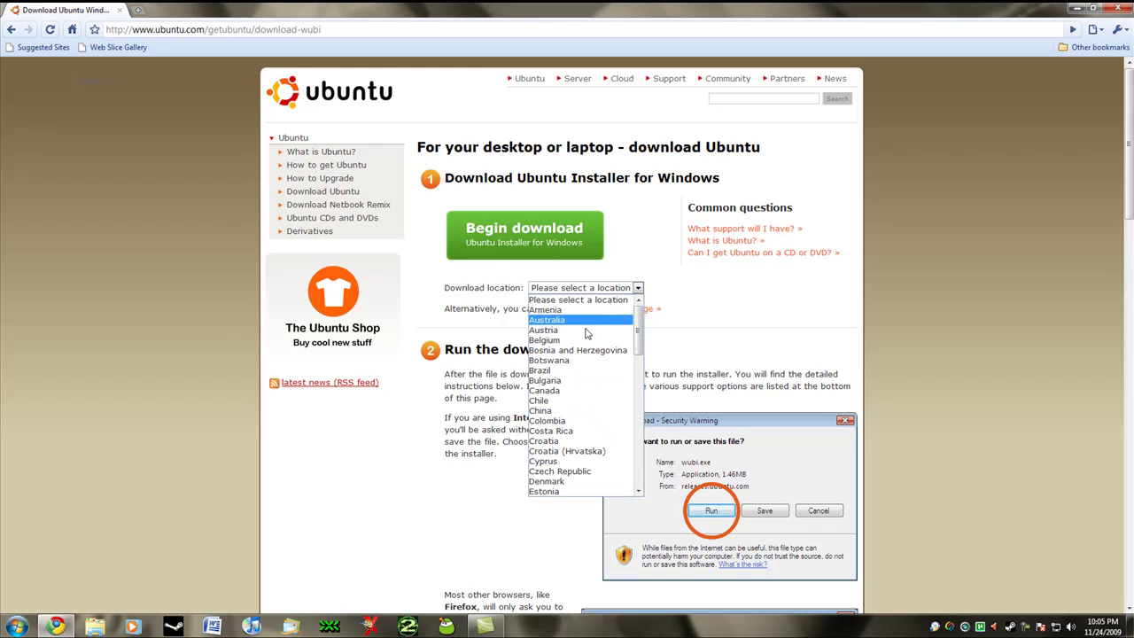
pyautogui.moveTo(642, 341); pyautogui.dragTo(594, 499)
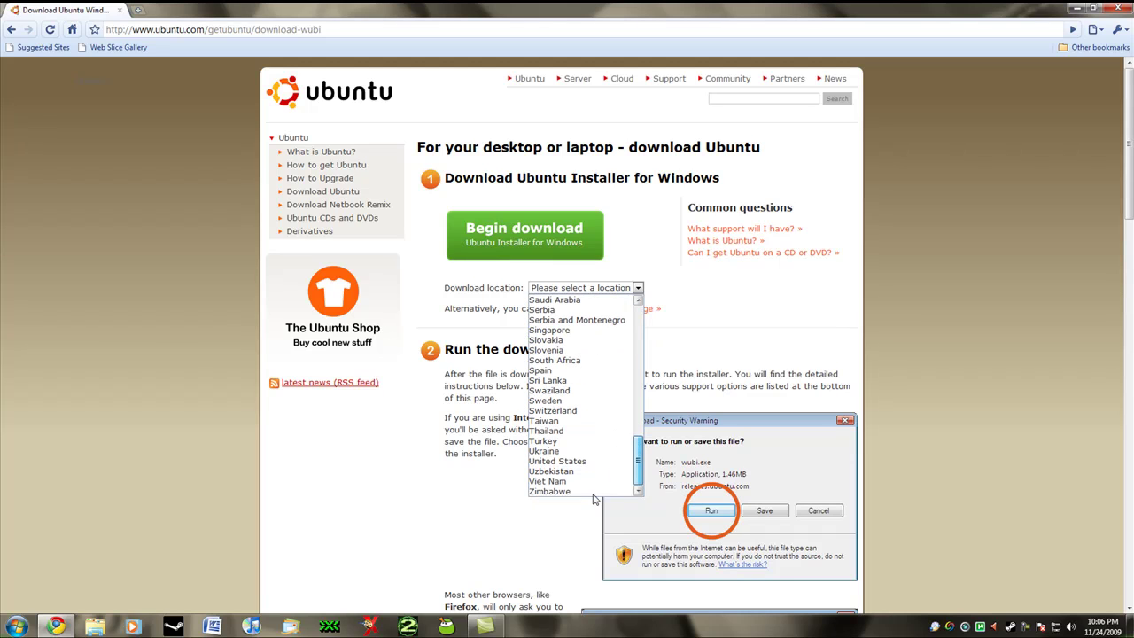
pyautogui.click(532, 462)
pyautogui.click(618, 287)
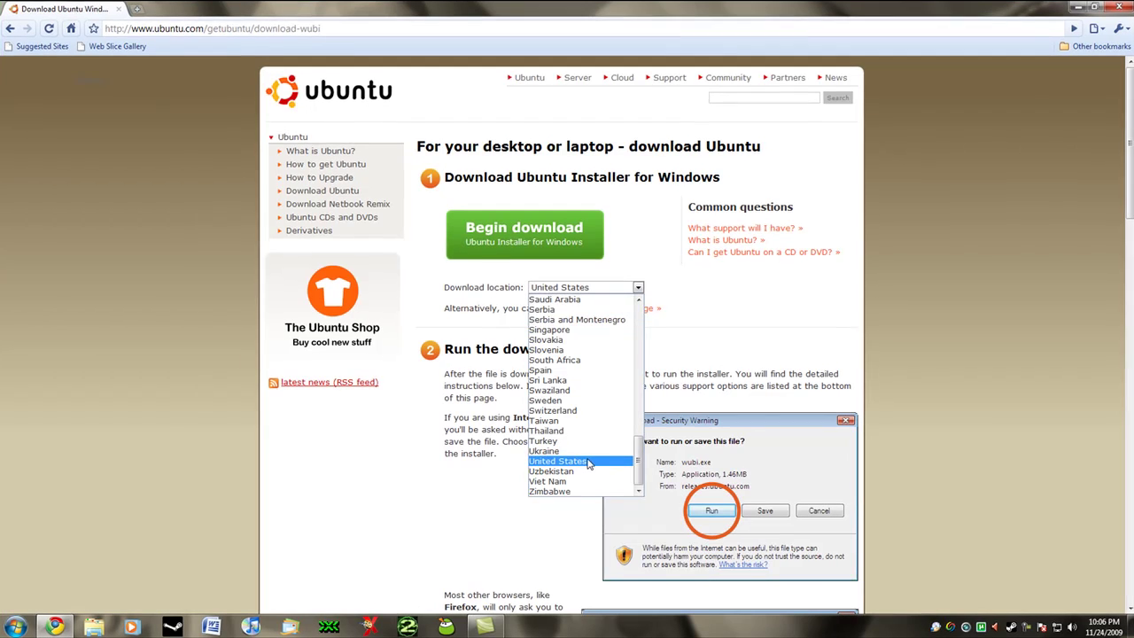
pyautogui.click(509, 248)
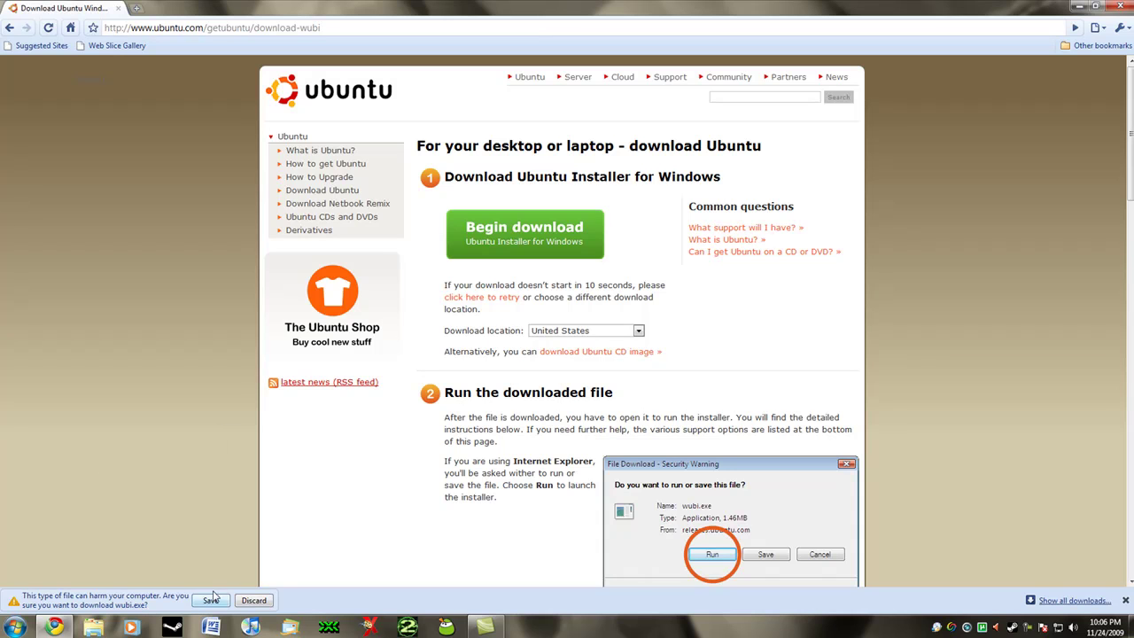
pyautogui.click(247, 601)
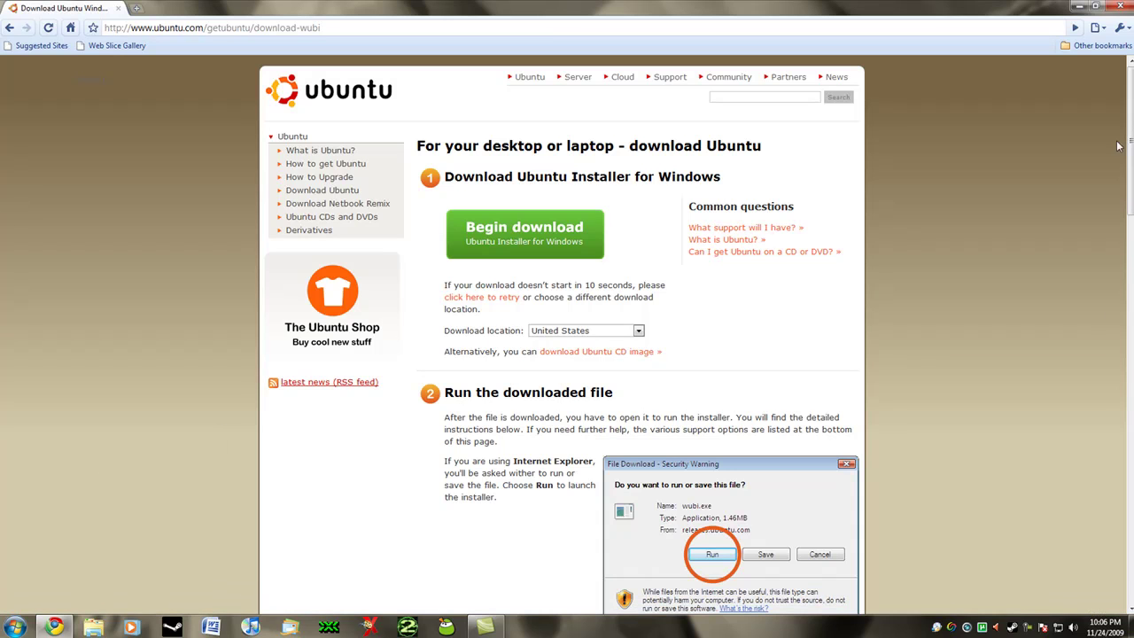
# Close Chrome, launch wubi.exe, and set installation drive D: (575GB free) with 17GB size
pyautogui.click(1118, 7)
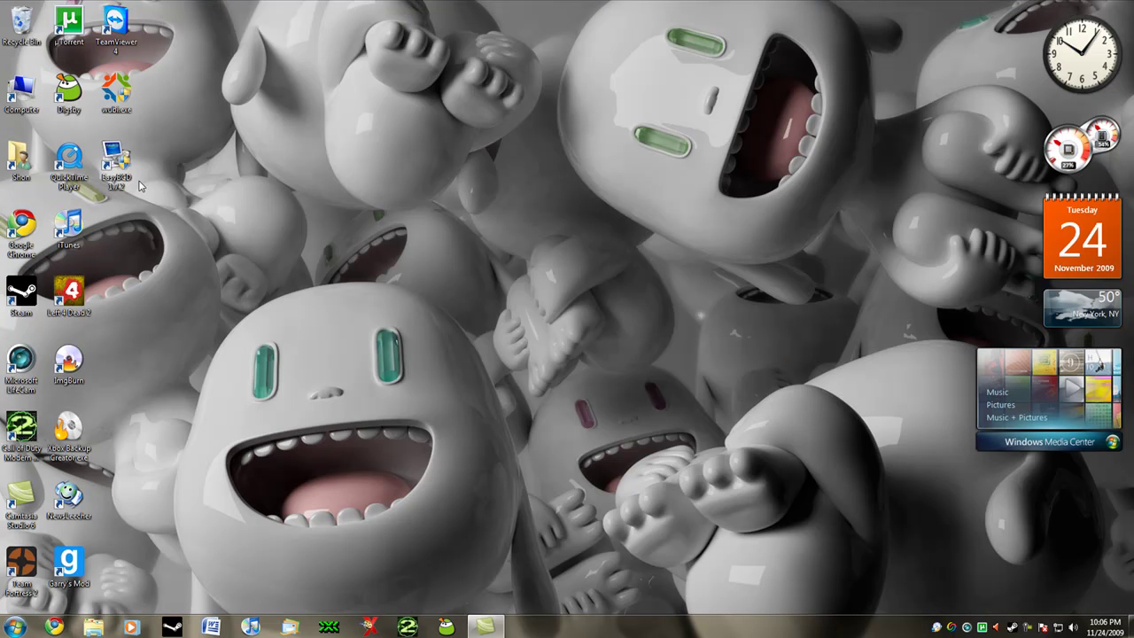
pyautogui.doubleClick(124, 98)
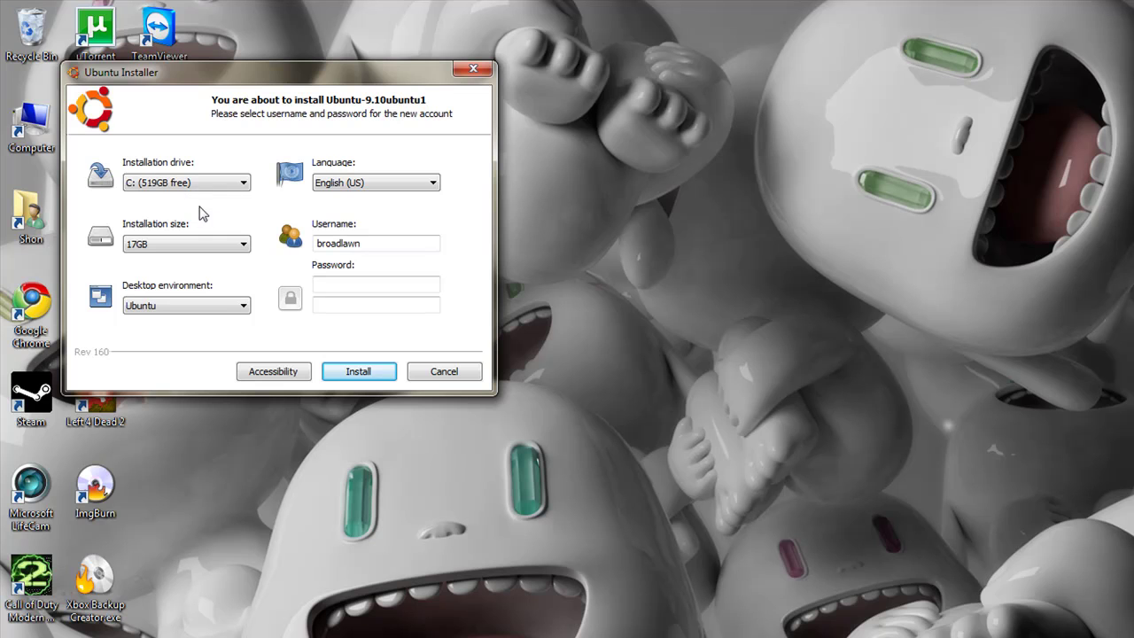
pyautogui.click(213, 182)
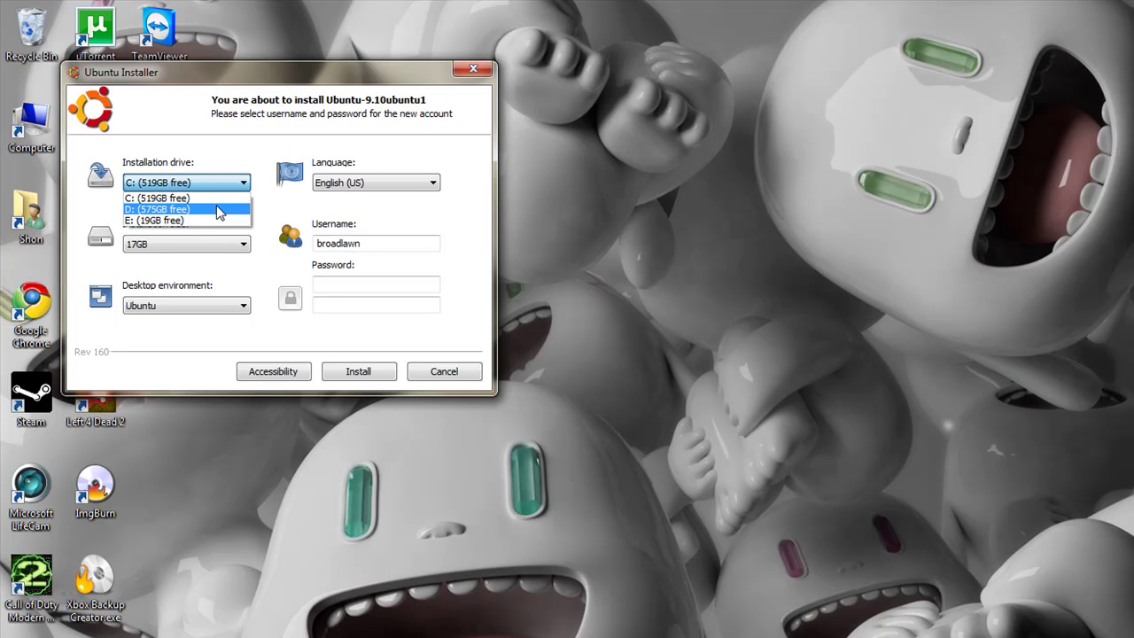
pyautogui.click(219, 210)
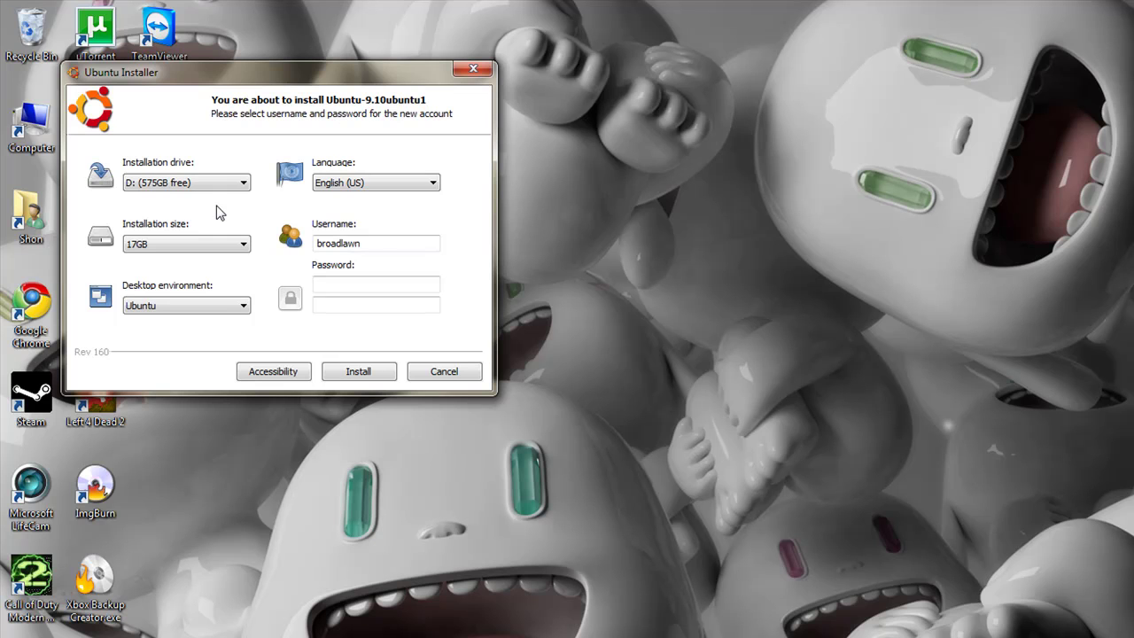
pyautogui.click(194, 246)
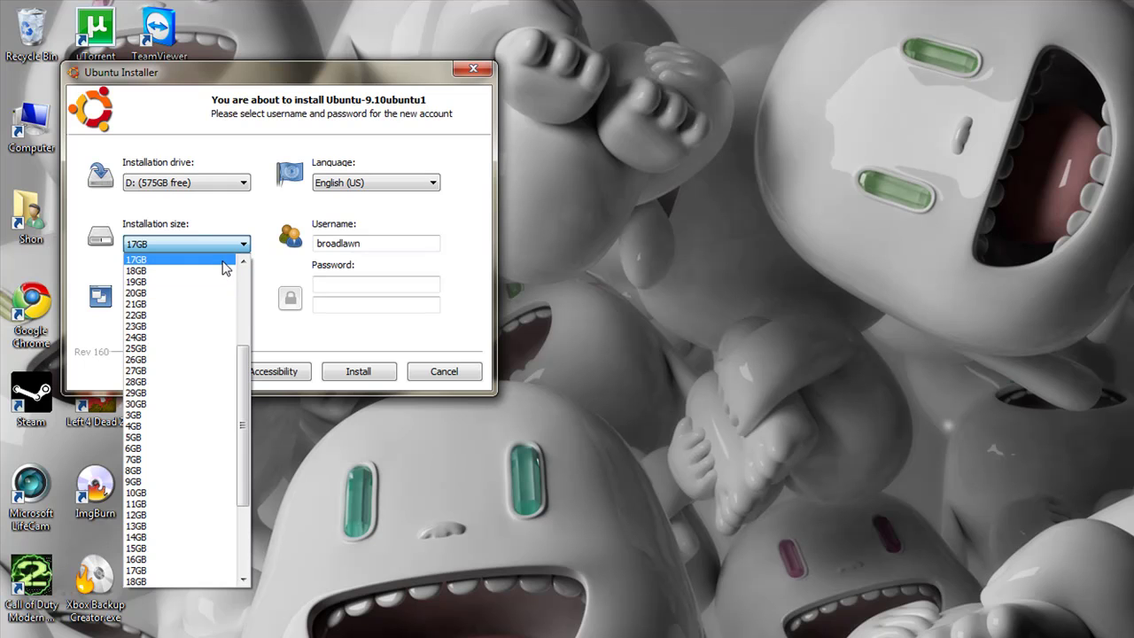
pyautogui.click(225, 266)
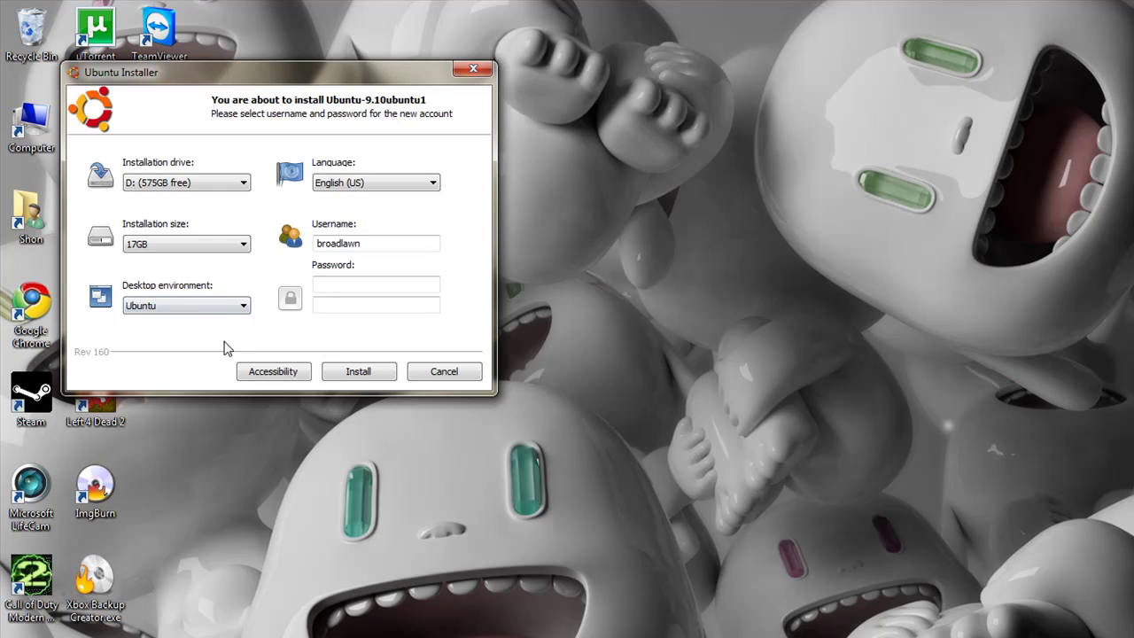
pyautogui.click(218, 308)
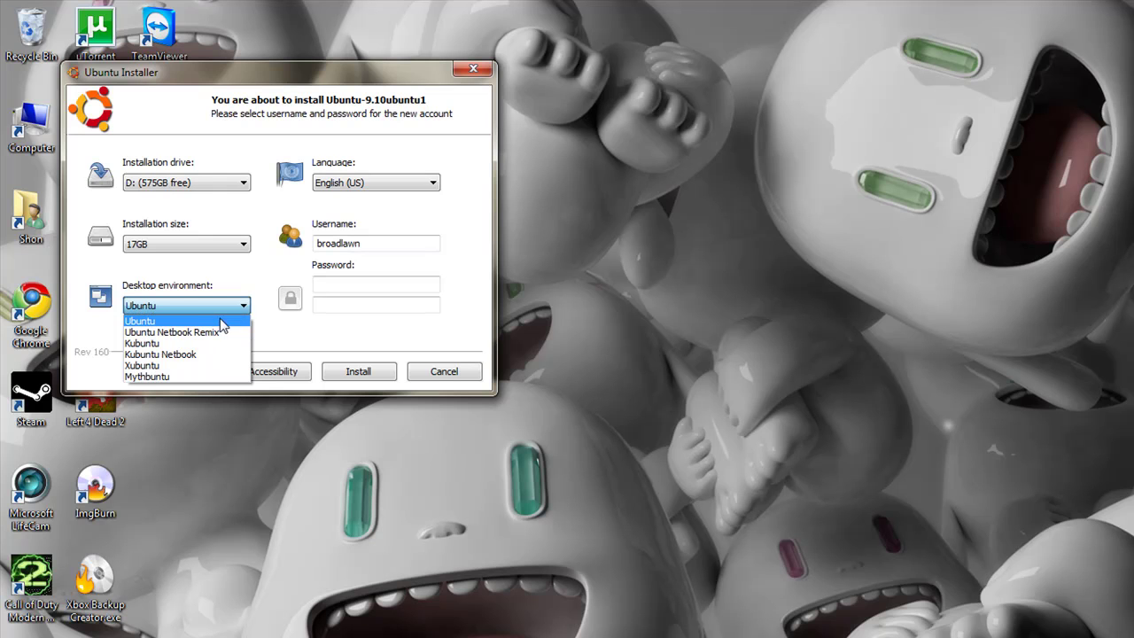
# Keep the Ubuntu desktop, replace the username, and enter the account password in both password fields
pyautogui.click(225, 322)
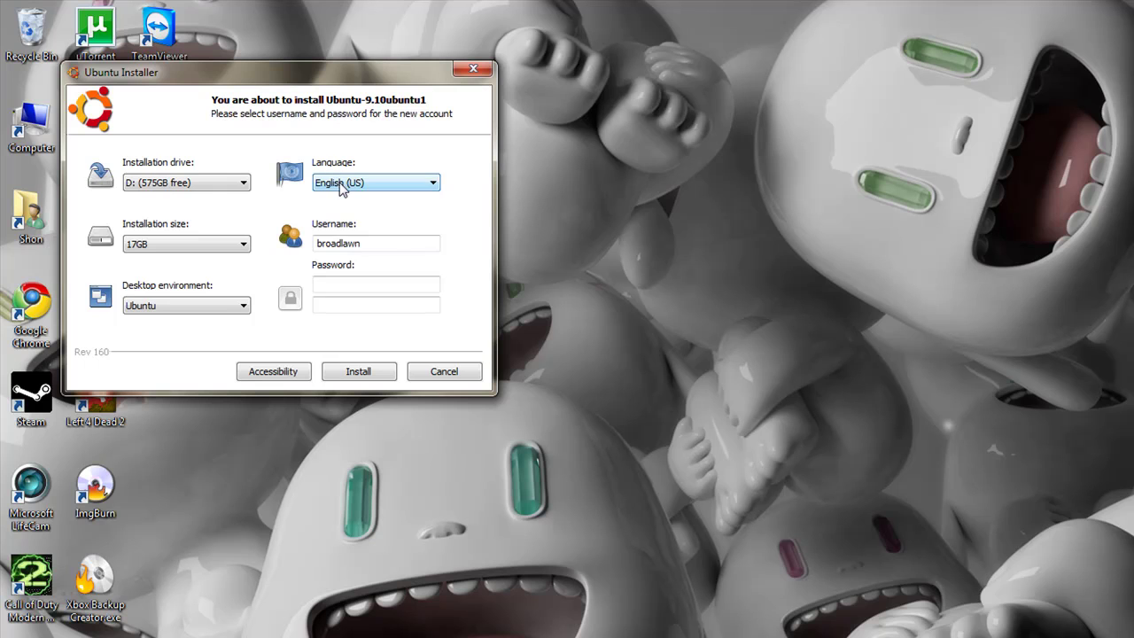
pyautogui.moveTo(389, 244); pyautogui.dragTo(316, 244)
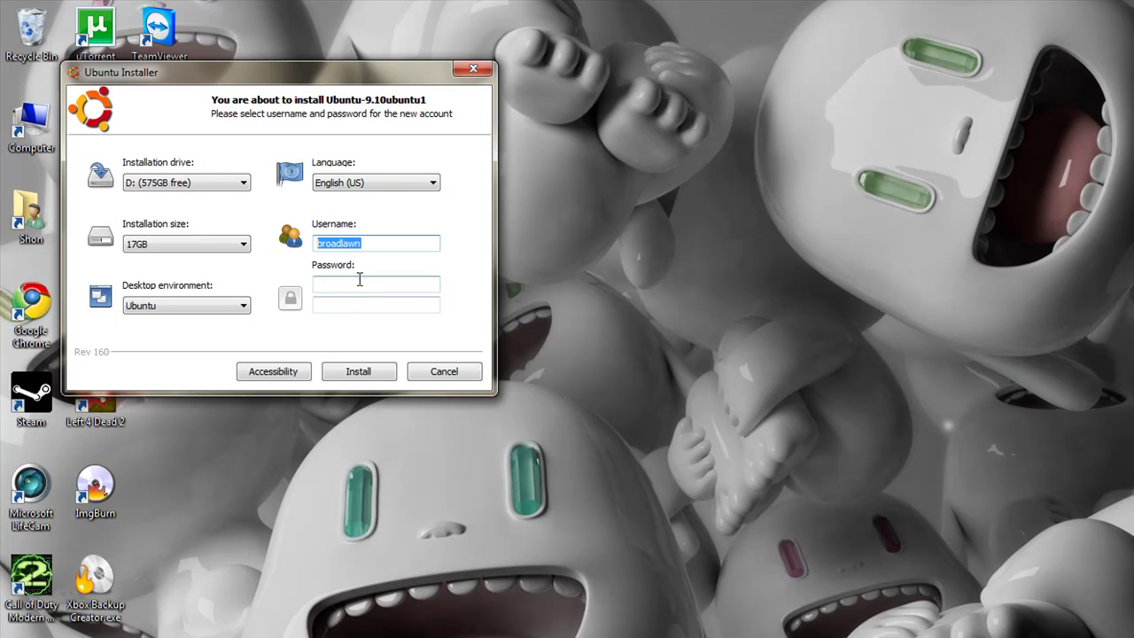
pyautogui.write('Shon')
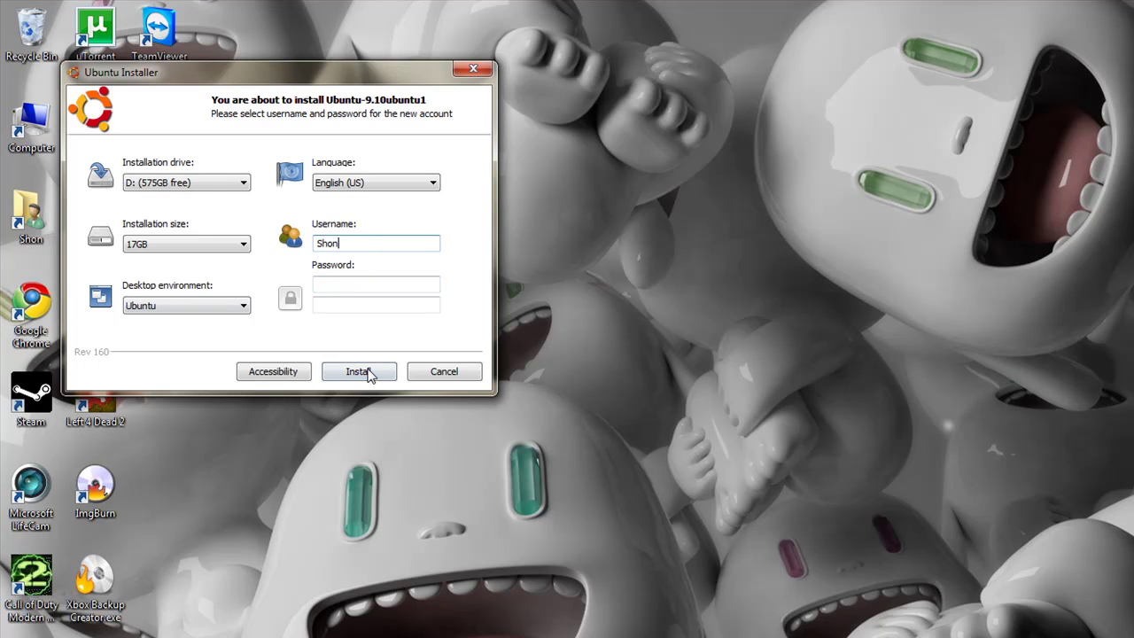
pyautogui.click(342, 284)
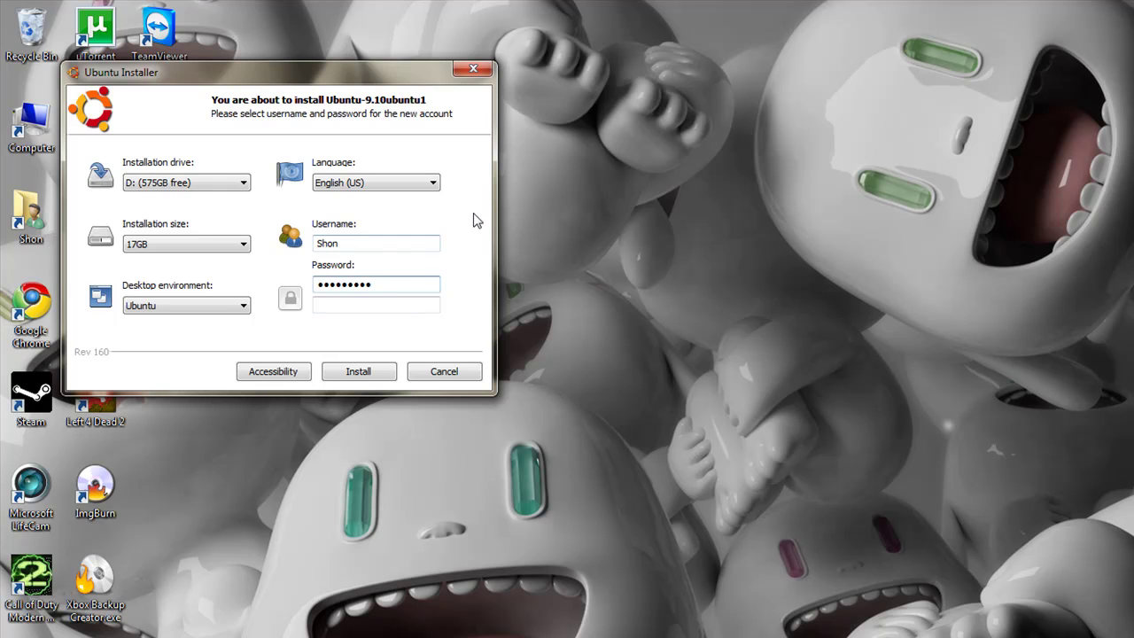
pyautogui.click(359, 304)
pyautogui.click(345, 284)
pyautogui.press('Tab')
# Start the installation with the username in lowercase, then cancel it and quit the installer
pyautogui.click(359, 372)
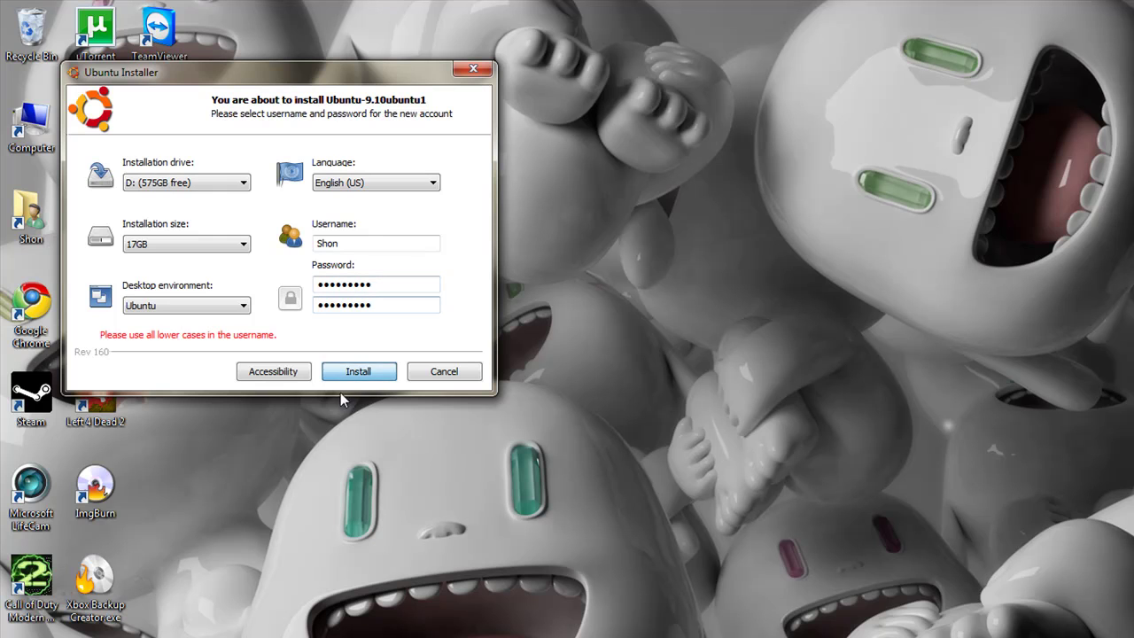
pyautogui.doubleClick(362, 244)
pyautogui.write('shon')
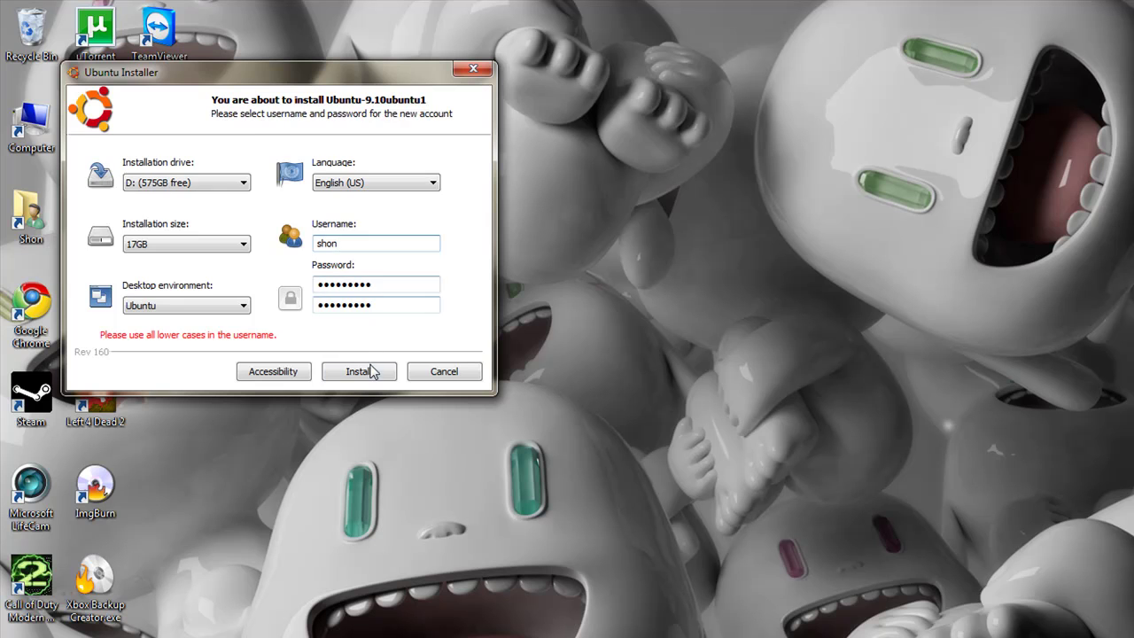
pyautogui.click(359, 371)
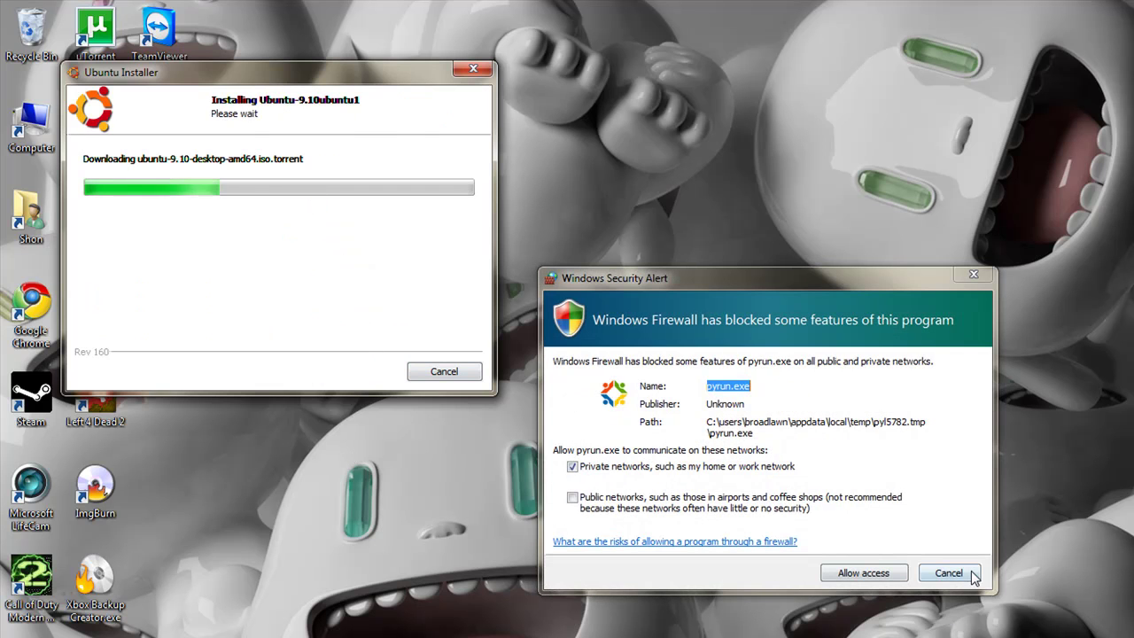
pyautogui.click(966, 574)
pyautogui.click(465, 372)
pyautogui.click(764, 479)
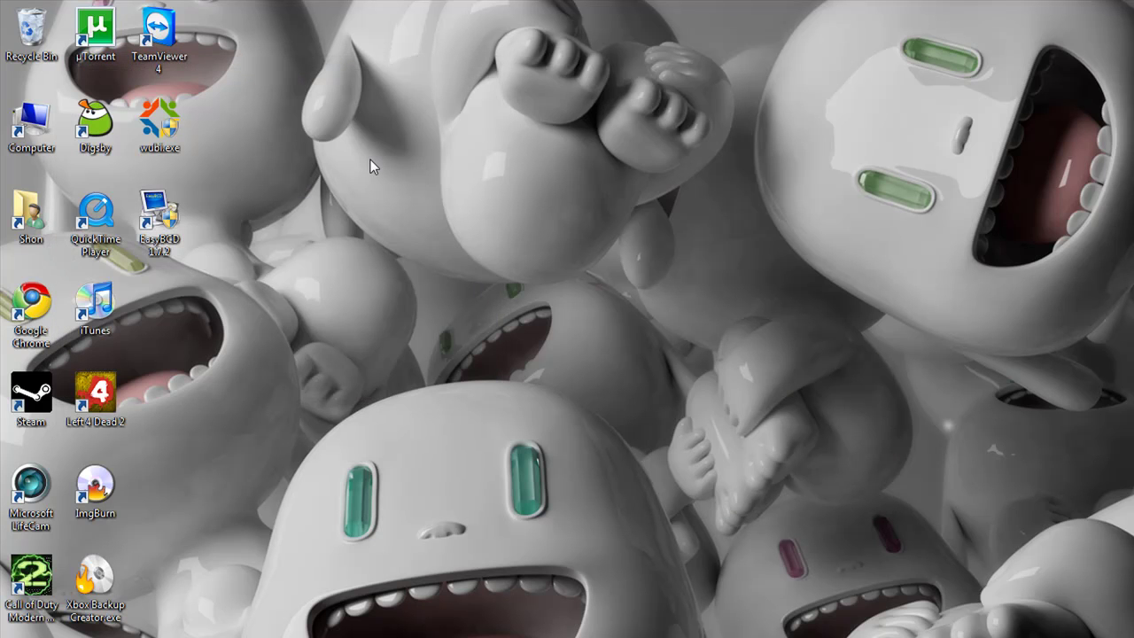